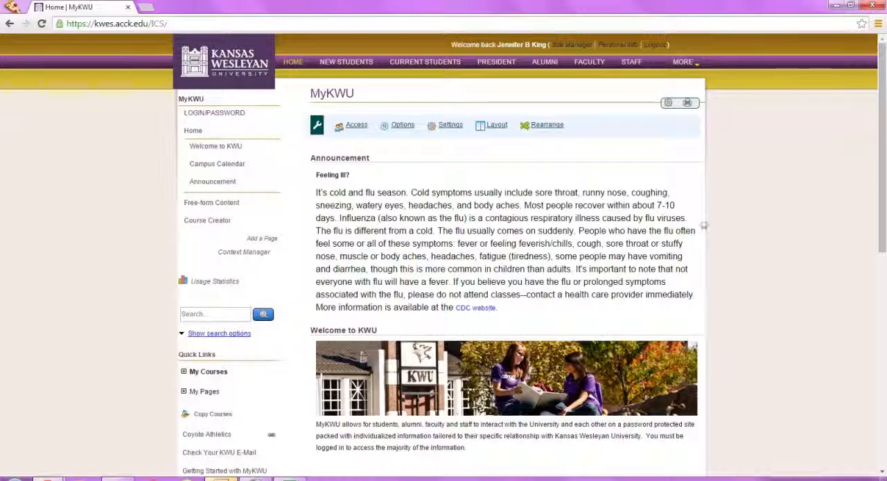
Step: Open the Coursework page of the TEMPLATE (UG14) A - Template for UNDG Course Create course
{"action": "left_click", "coordinate": [215, 375]}
{"action": "scroll", "coordinate": [175, 364], "scroll_direction": "down", "scroll_amount": 3}
{"action": "scroll", "coordinate": [174, 365], "scroll_direction": "down", "scroll_amount": 2}
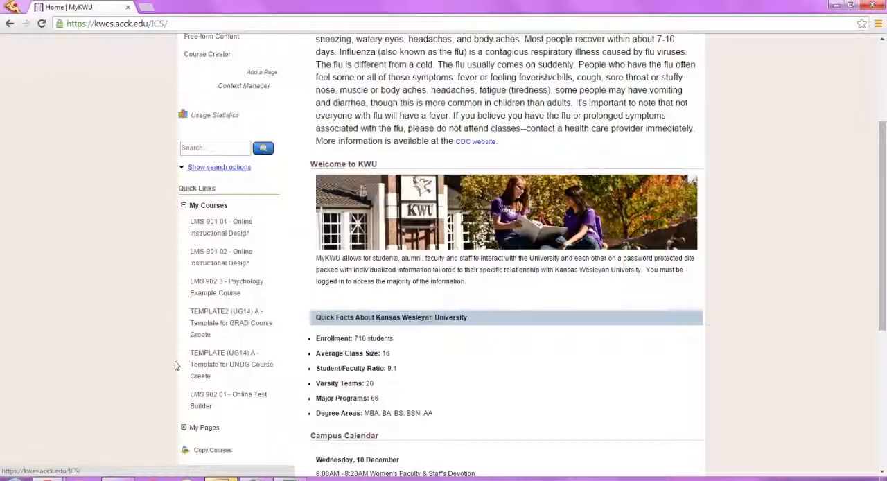
{"action": "left_click", "coordinate": [213, 371]}
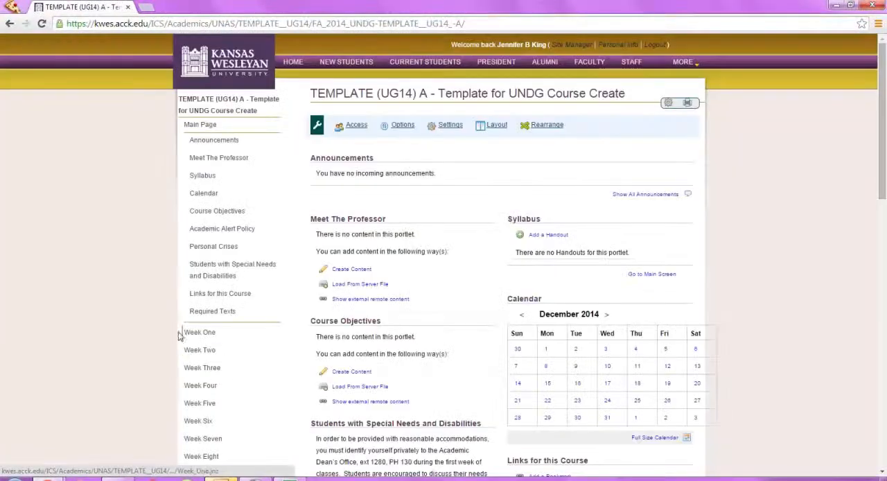
{"action": "scroll", "coordinate": [138, 340], "scroll_direction": "down", "scroll_amount": 4}
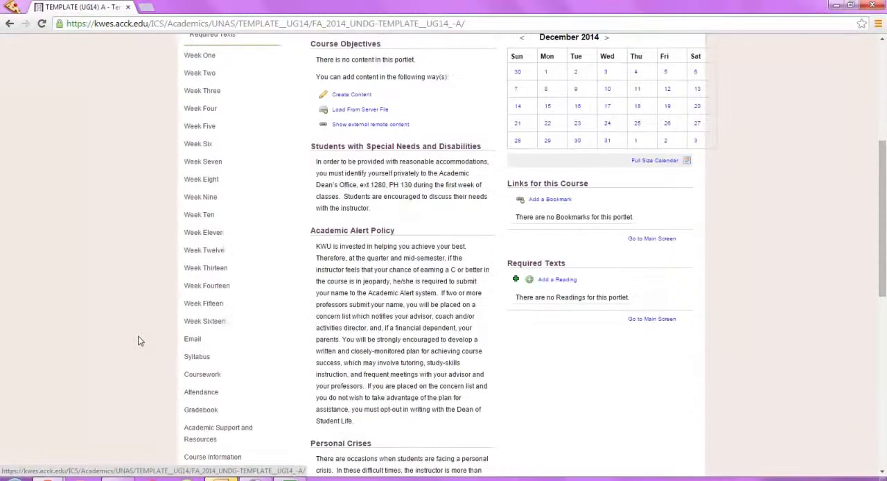
{"action": "left_click", "coordinate": [202, 375]}
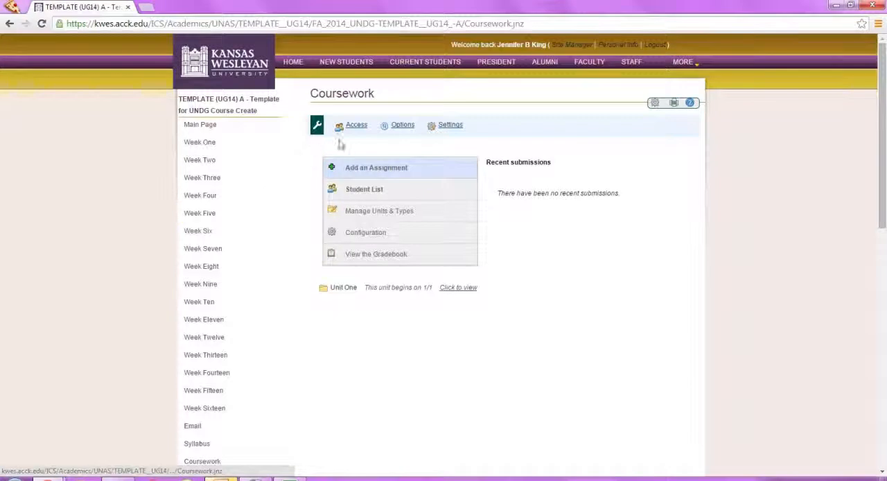
Step: Start a new assignment in the Online Test format and name it Quiz One
{"action": "left_click", "coordinate": [358, 174]}
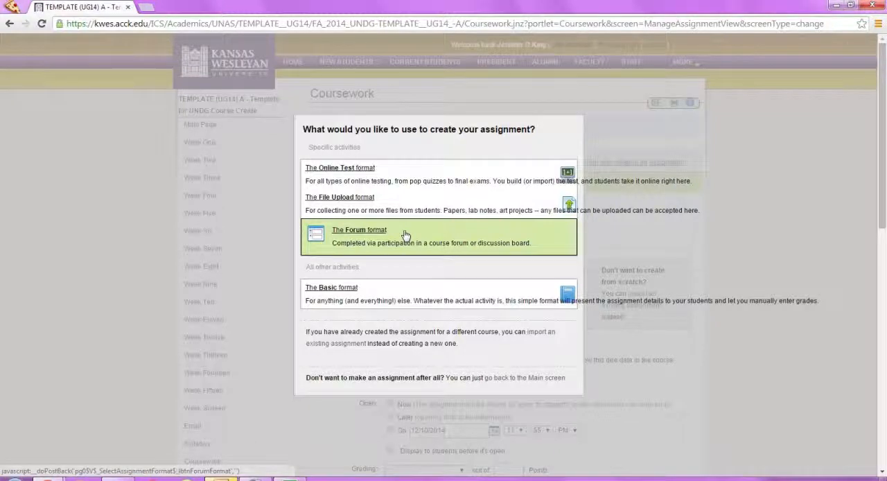
{"action": "left_click", "coordinate": [353, 178]}
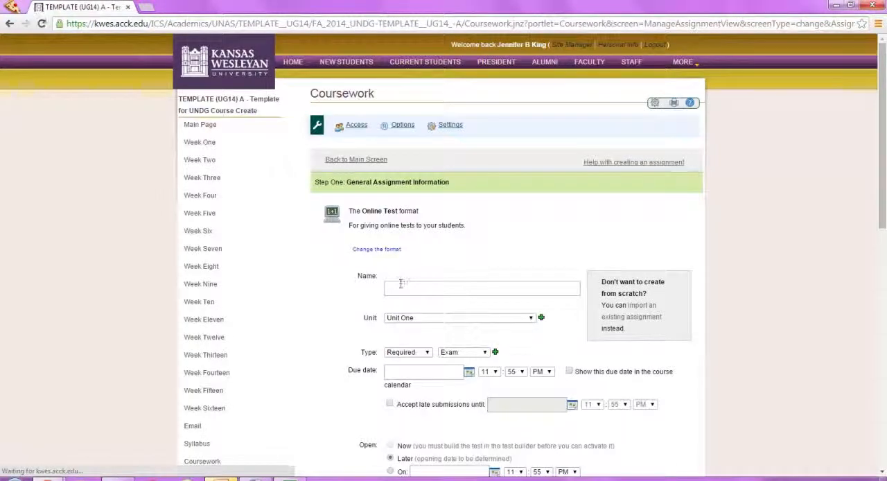
{"action": "left_click", "coordinate": [401, 287]}
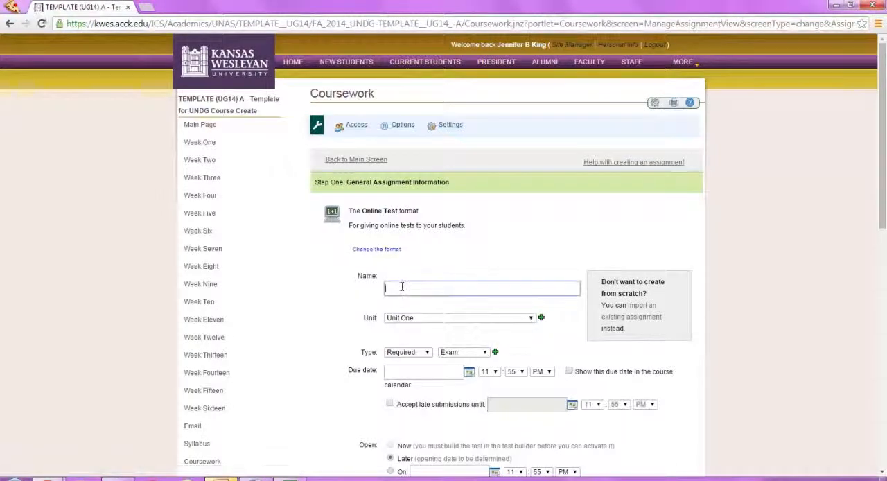
{"action": "type", "text": "Quiz One"}
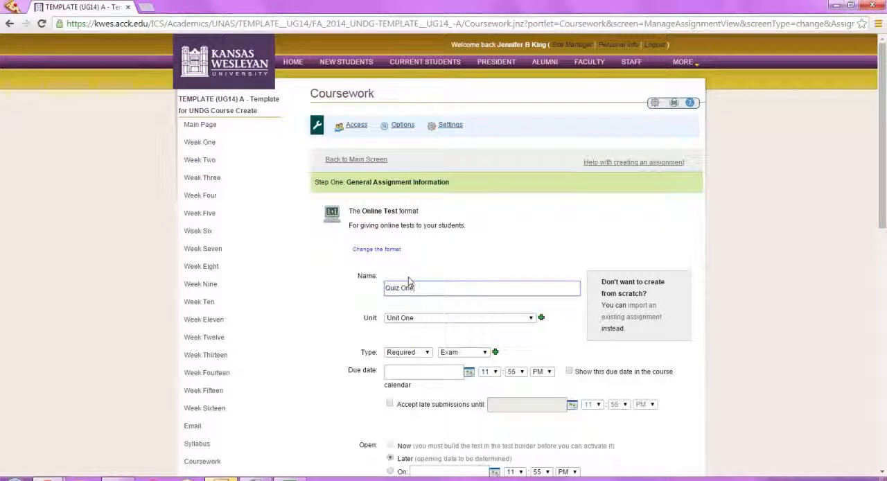
Step: Keep the assignment in Unit One as Required and set its type to Quiz
{"action": "left_click", "coordinate": [429, 326]}
{"action": "left_click", "coordinate": [426, 324]}
{"action": "left_click", "coordinate": [414, 354]}
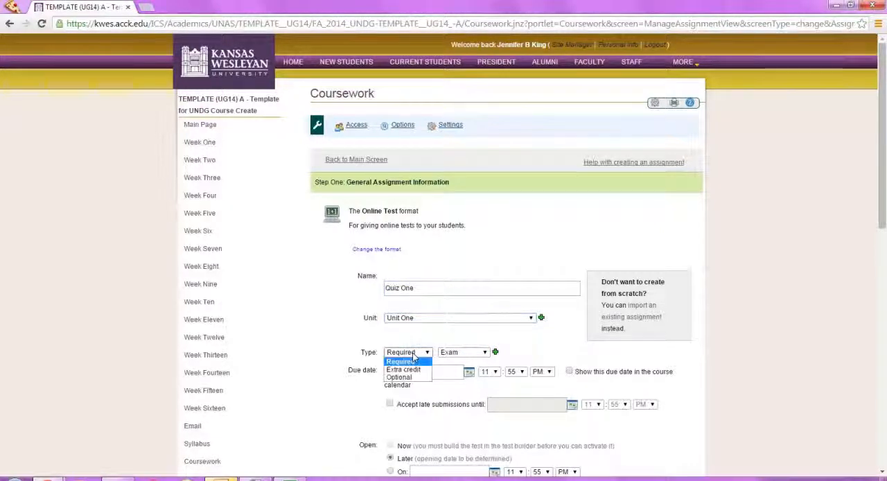
{"action": "left_click", "coordinate": [408, 357]}
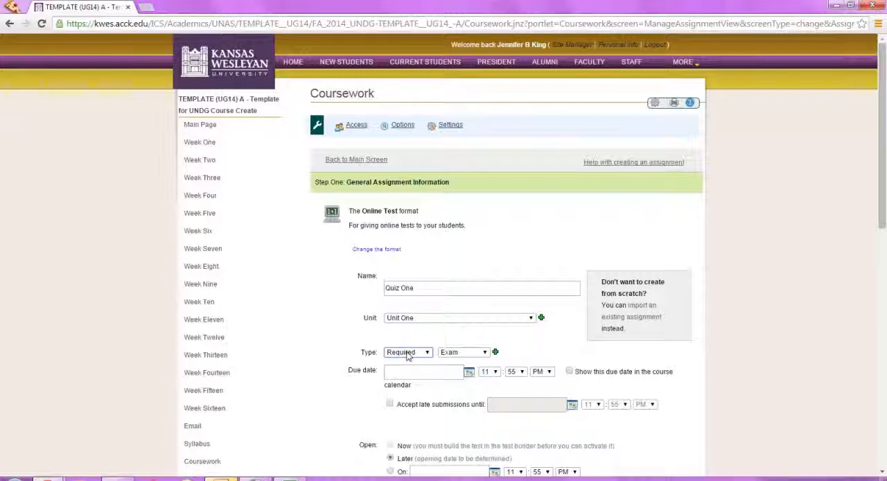
{"action": "left_click", "coordinate": [469, 354]}
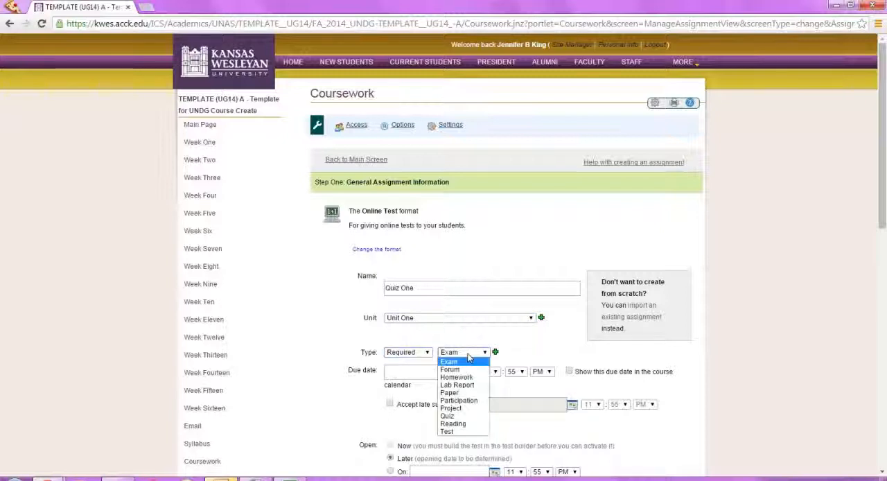
{"action": "left_click", "coordinate": [468, 417]}
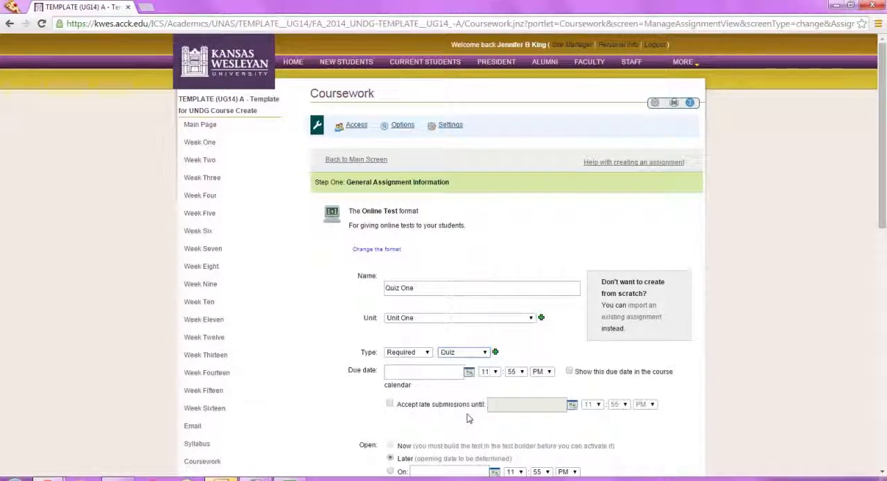
{"action": "left_click", "coordinate": [476, 355]}
{"action": "left_click", "coordinate": [475, 355]}
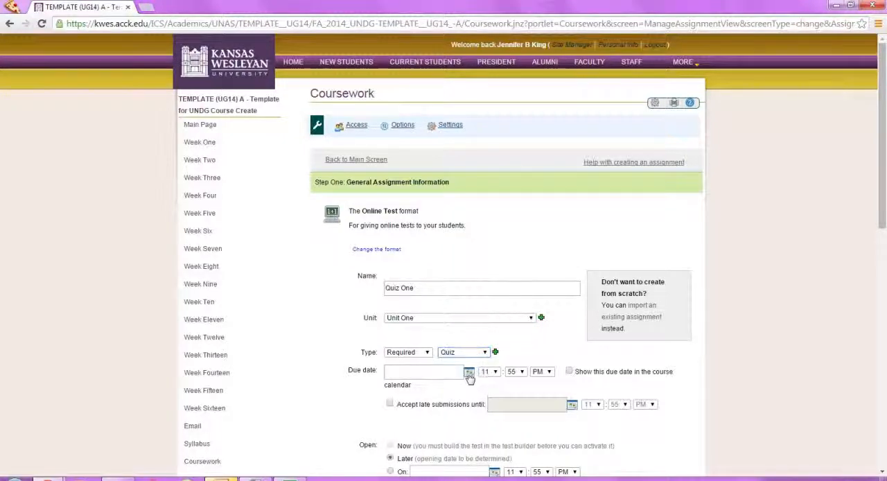
Step: Set the due date to 12/15/2014 and keep the grade shown as soon as it is available
{"action": "left_click", "coordinate": [469, 374]}
{"action": "left_click", "coordinate": [500, 423]}
{"action": "scroll", "coordinate": [505, 421], "scroll_direction": "down", "scroll_amount": 5}
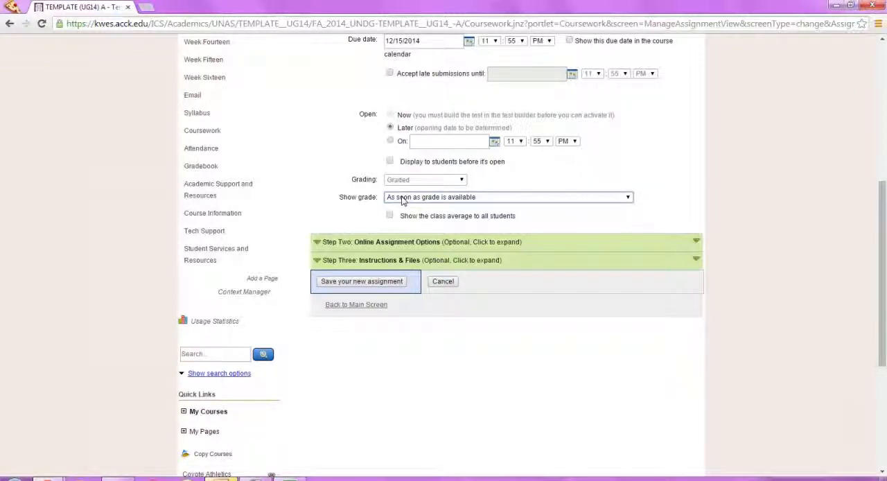
{"action": "left_click", "coordinate": [402, 200]}
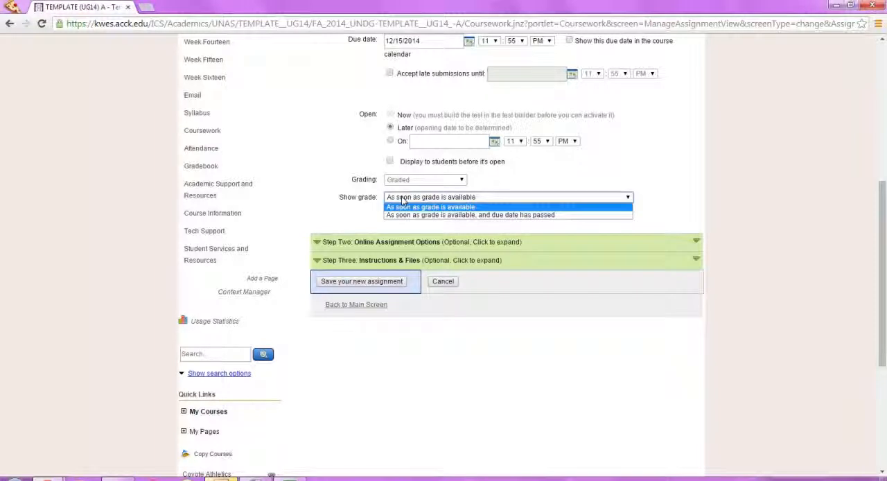
{"action": "left_click", "coordinate": [403, 201]}
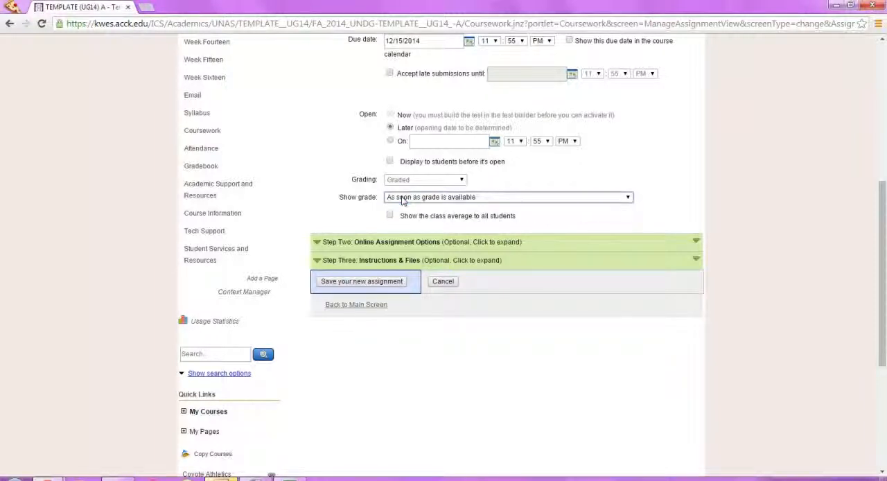
Step: Expand the Online Assignment Options and examine the choices for test review, correct answers to missed questions, and pagination
{"action": "left_click", "coordinate": [351, 249]}
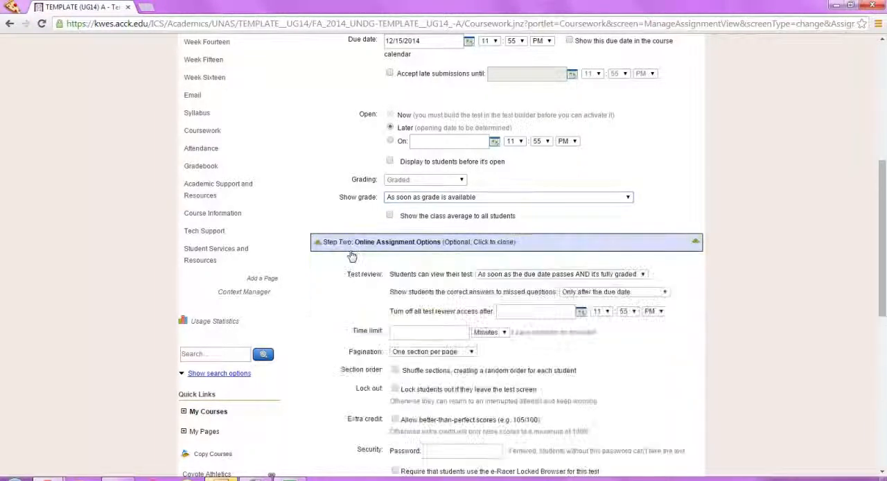
{"action": "scroll", "coordinate": [346, 264], "scroll_direction": "down", "scroll_amount": 2}
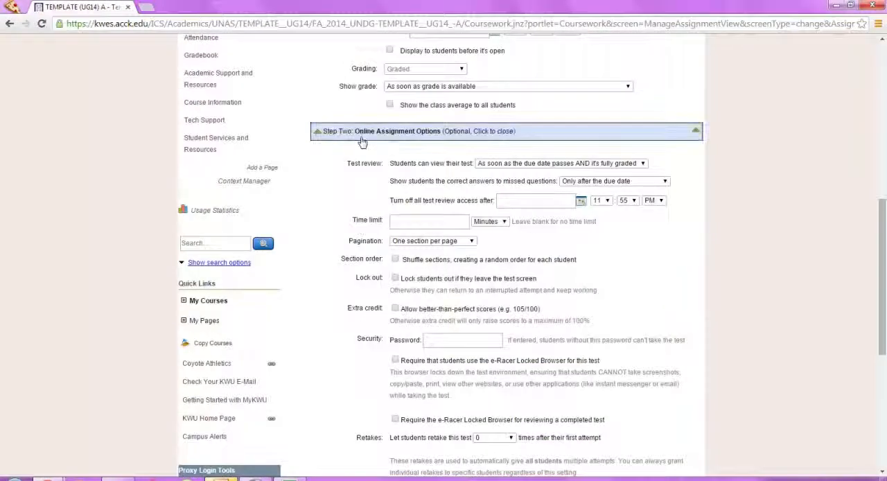
{"action": "left_click", "coordinate": [492, 167]}
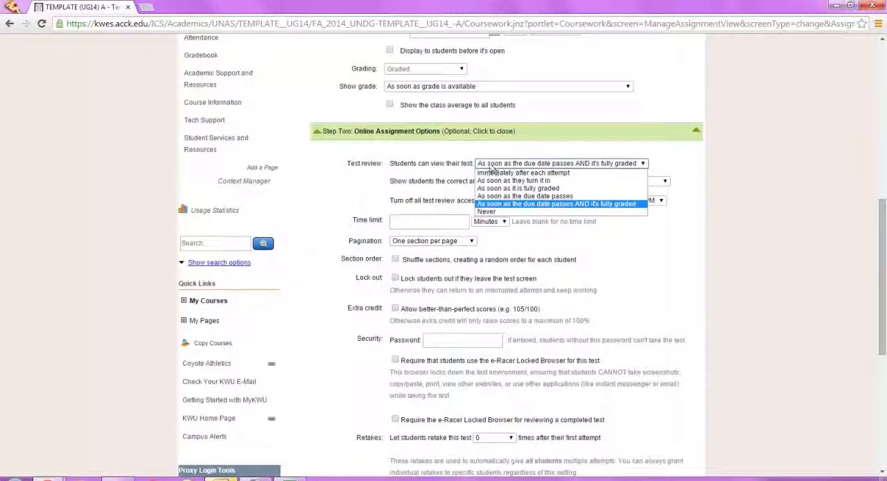
{"action": "left_click", "coordinate": [489, 165]}
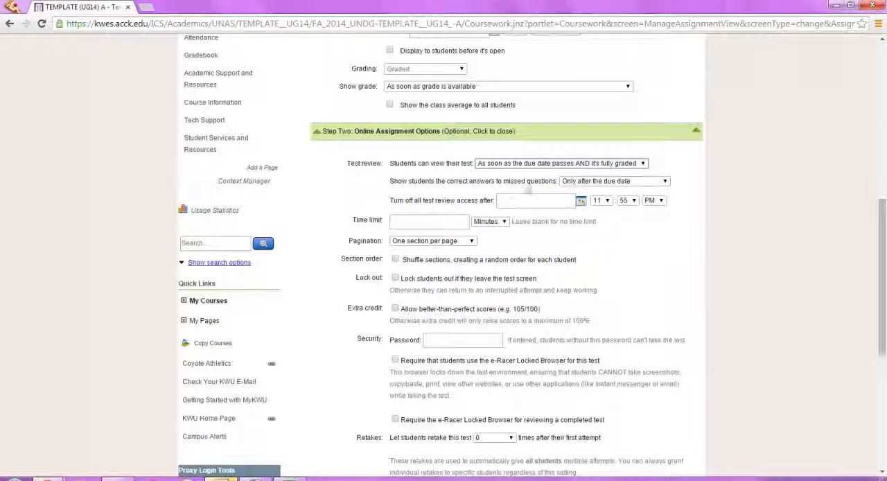
{"action": "left_click", "coordinate": [570, 182]}
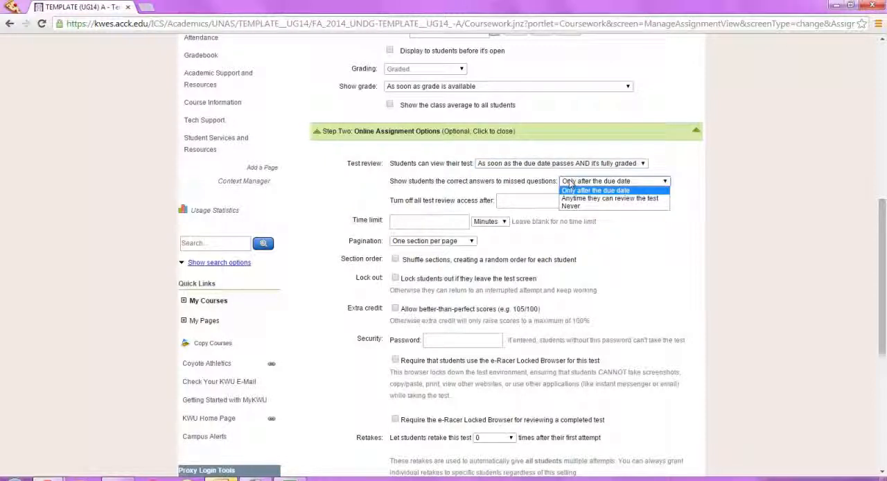
{"action": "left_click", "coordinate": [569, 183]}
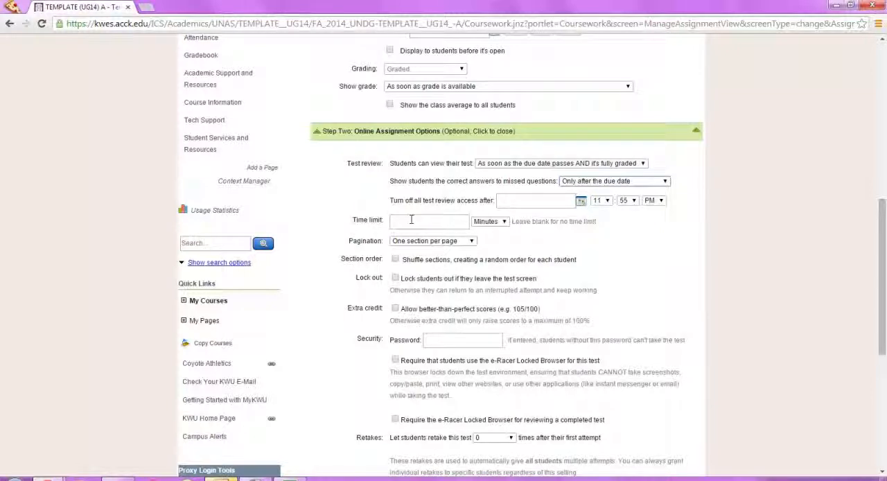
{"action": "left_click", "coordinate": [397, 242]}
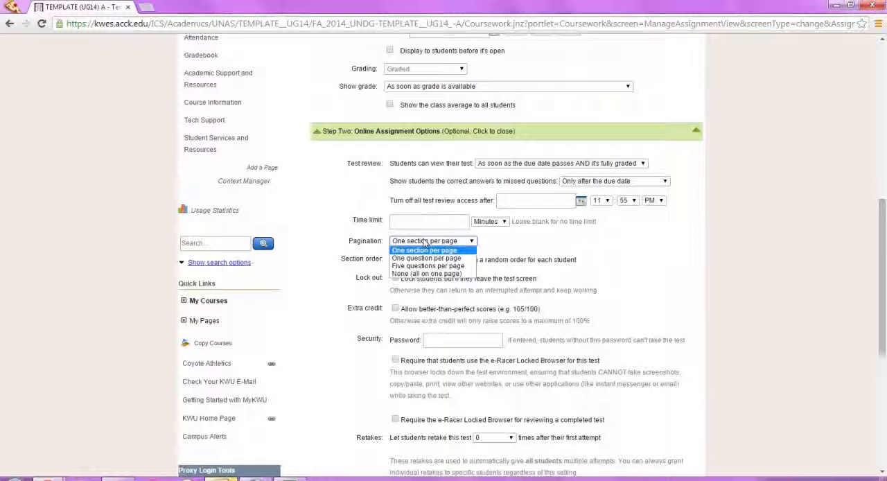
{"action": "left_click", "coordinate": [425, 243]}
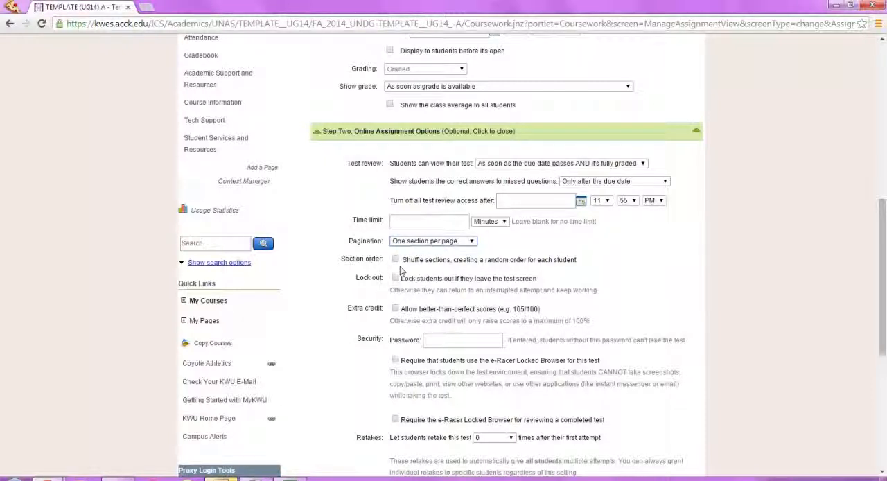
Step: Review the security and retake settings and the choices for the final grade when the test is taken more than once
{"action": "scroll", "coordinate": [400, 268], "scroll_direction": "down", "scroll_amount": 3}
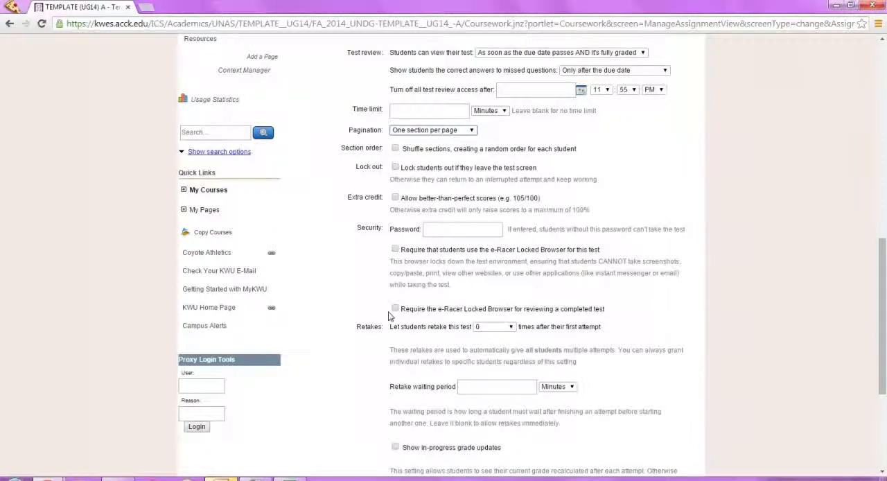
{"action": "scroll", "coordinate": [392, 315], "scroll_direction": "down", "scroll_amount": 1}
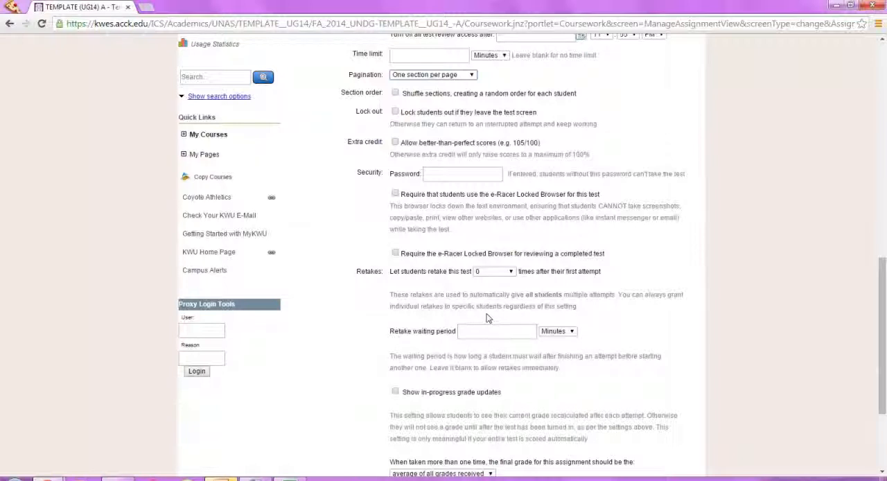
{"action": "scroll", "coordinate": [451, 291], "scroll_direction": "down", "scroll_amount": 3}
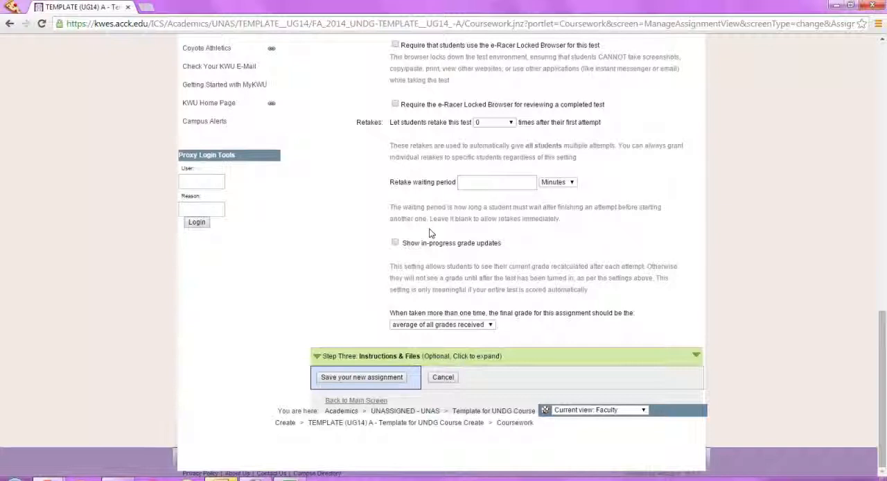
{"action": "left_click", "coordinate": [392, 326]}
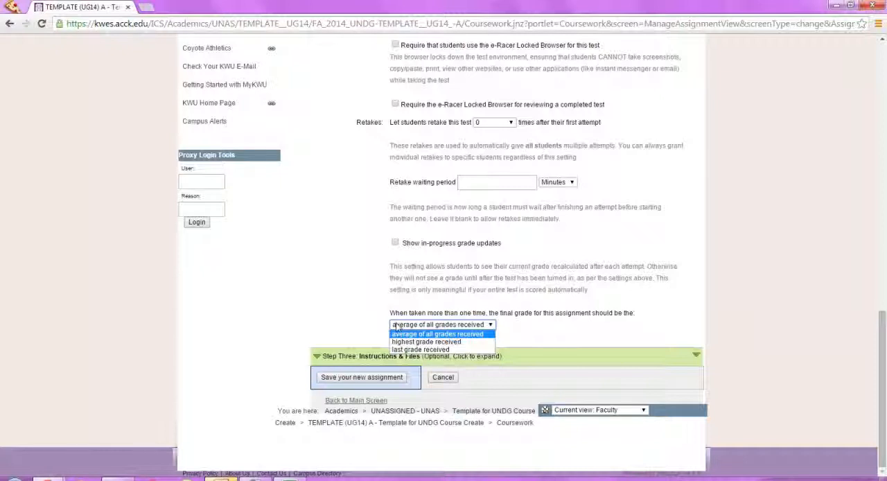
{"action": "left_click", "coordinate": [397, 326]}
Step: Expand the Instructions & Files section, leave its description and instructions blank, and save the new assignment
{"action": "left_click", "coordinate": [337, 356]}
{"action": "scroll", "coordinate": [336, 339], "scroll_direction": "down", "scroll_amount": 1}
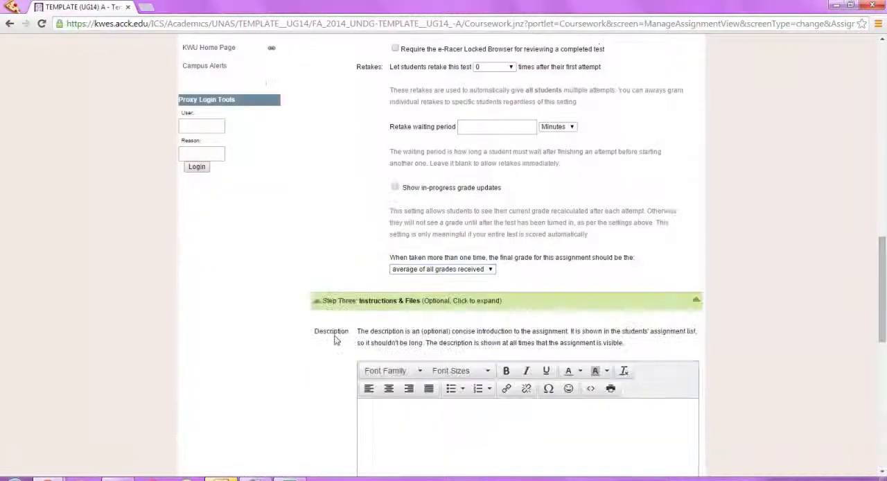
{"action": "scroll", "coordinate": [336, 339], "scroll_direction": "down", "scroll_amount": 4}
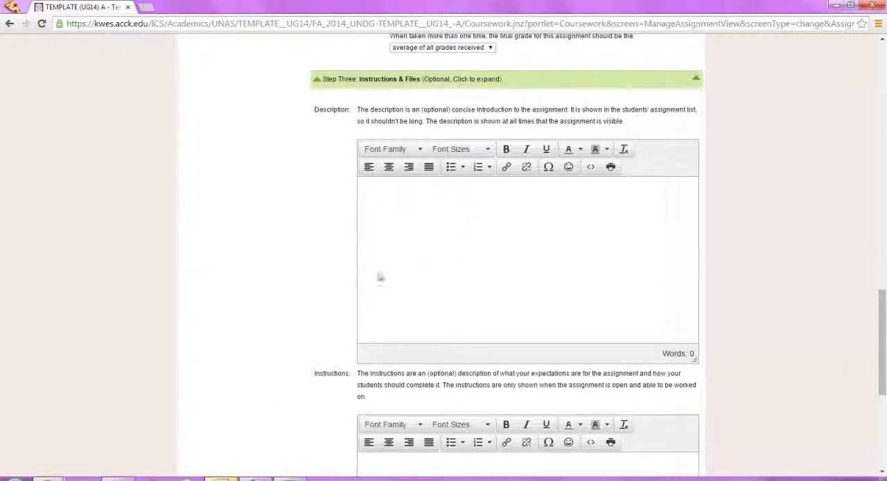
{"action": "scroll", "coordinate": [451, 215], "scroll_direction": "down", "scroll_amount": 5}
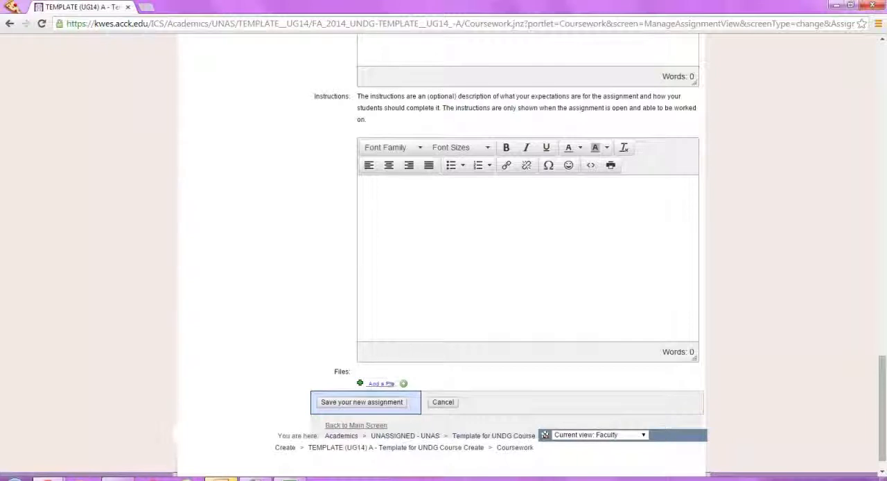
{"action": "left_click", "coordinate": [383, 407]}
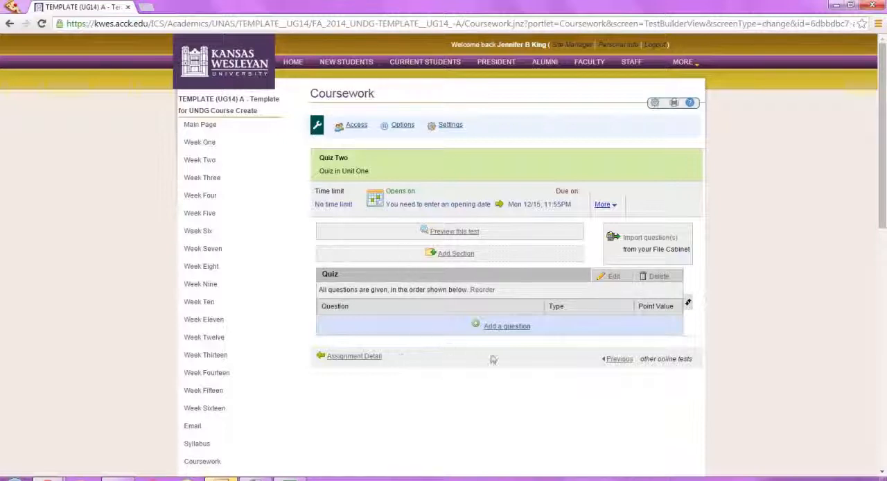
Step: Add a question to the Quiz section with the text "What is 2+2?" and a point value of 1
{"action": "left_click", "coordinate": [512, 332]}
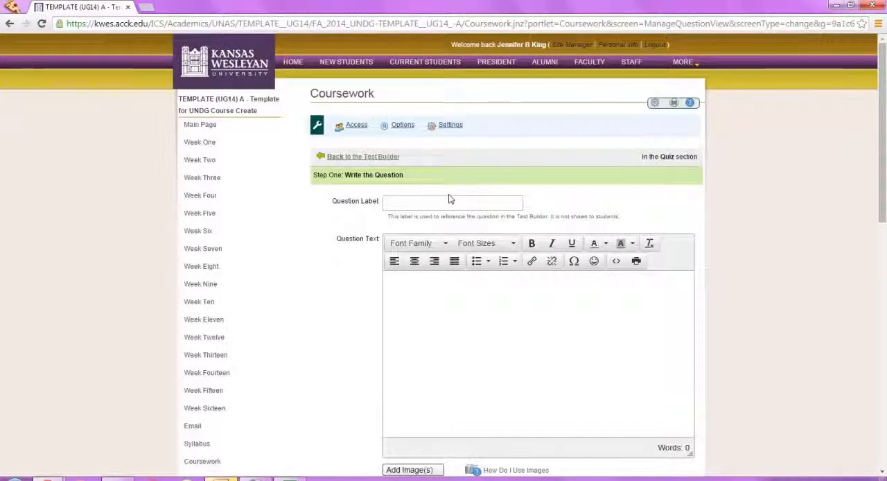
{"action": "left_click", "coordinate": [394, 278]}
{"action": "type", "text": "What is 2+2?"}
{"action": "scroll", "coordinate": [323, 305], "scroll_direction": "down", "scroll_amount": 3}
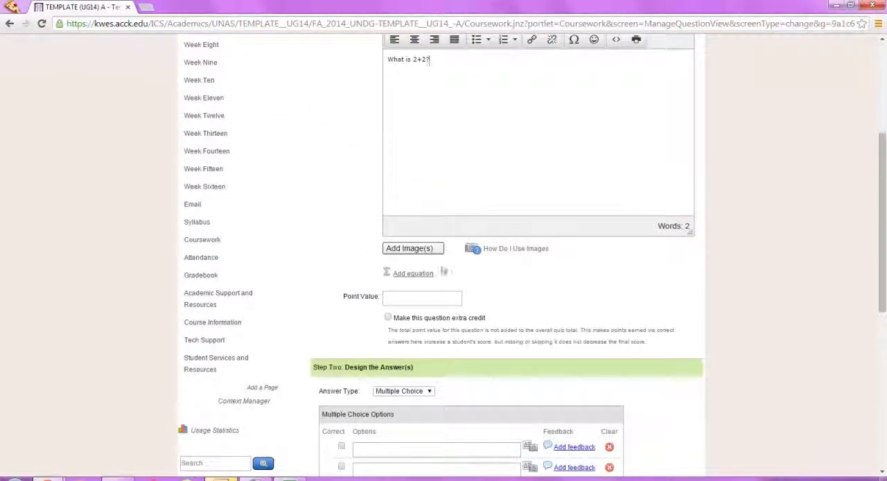
{"action": "left_click", "coordinate": [426, 298]}
{"action": "type", "text": "1"}
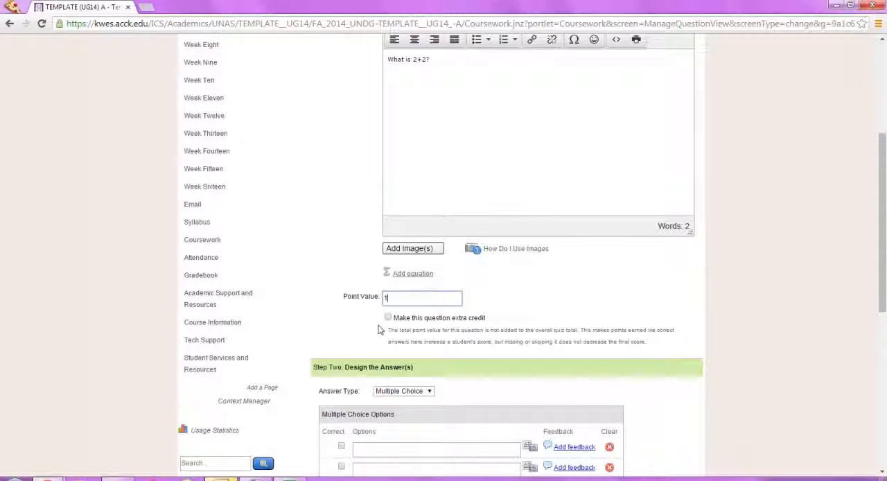
Step: Keep the Multiple Choice answer type, enter the options 4, 2, 5 and 9, and mark 4 as correct
{"action": "scroll", "coordinate": [512, 333], "scroll_direction": "down", "scroll_amount": 2}
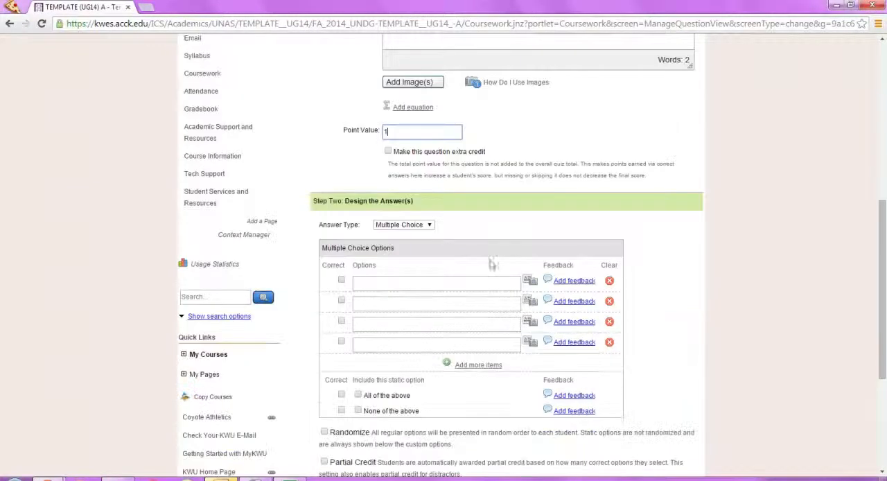
{"action": "left_click", "coordinate": [421, 229]}
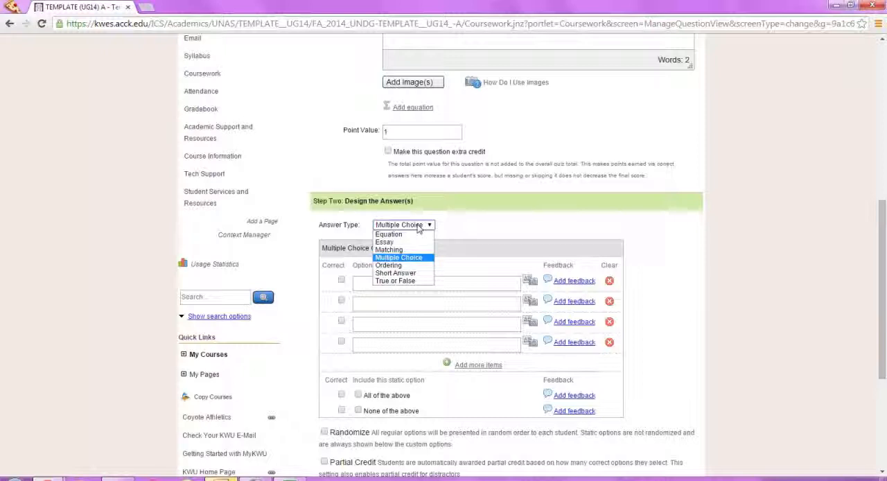
{"action": "left_click", "coordinate": [419, 227]}
{"action": "left_click", "coordinate": [398, 283]}
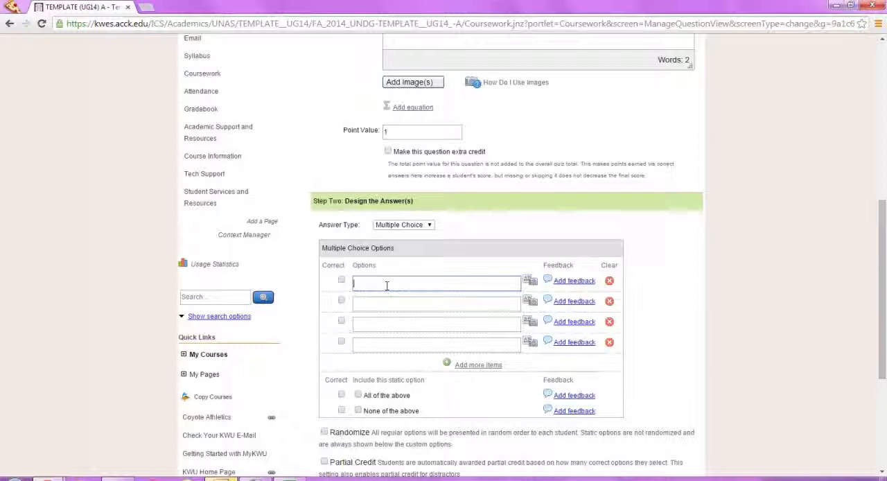
{"action": "left_click", "coordinate": [393, 301]}
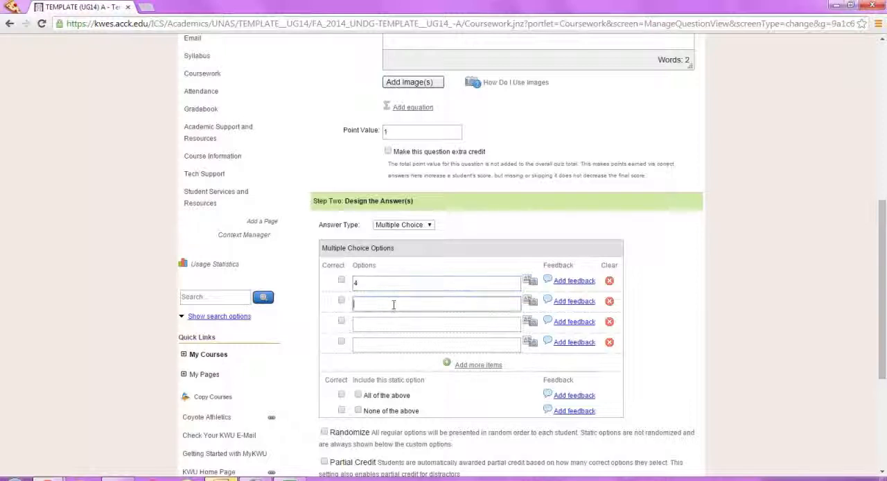
{"action": "type", "text": "2"}
{"action": "left_click", "coordinate": [391, 321]}
{"action": "type", "text": "5"}
{"action": "left_click", "coordinate": [389, 346]}
{"action": "type", "text": "9"}
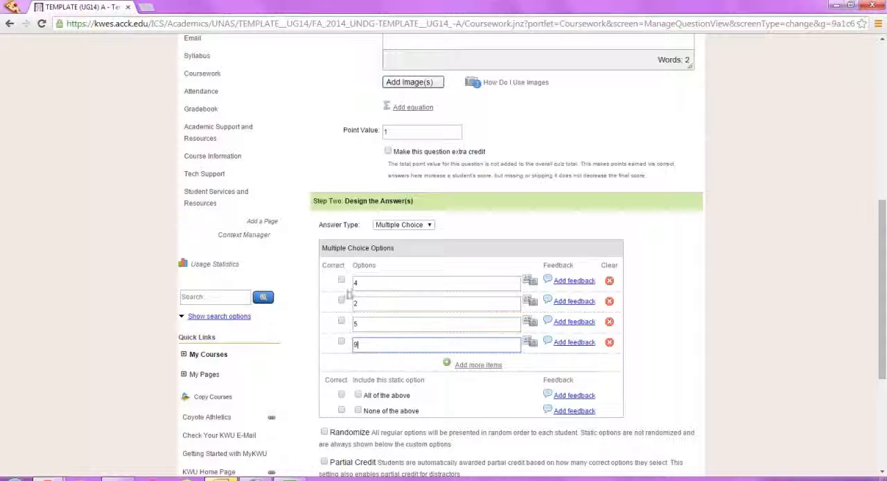
{"action": "left_click", "coordinate": [341, 281]}
Step: Expand the optional Automatic Feedback section and examine the feedback fields for all students, correct responses and incorrect responses
{"action": "scroll", "coordinate": [353, 319], "scroll_direction": "down", "scroll_amount": 3}
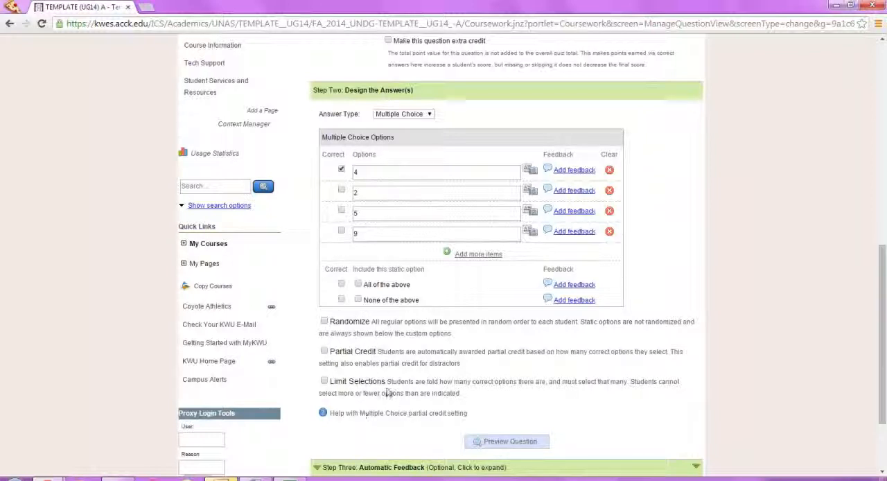
{"action": "scroll", "coordinate": [390, 393], "scroll_direction": "down", "scroll_amount": 3}
{"action": "left_click", "coordinate": [381, 361]}
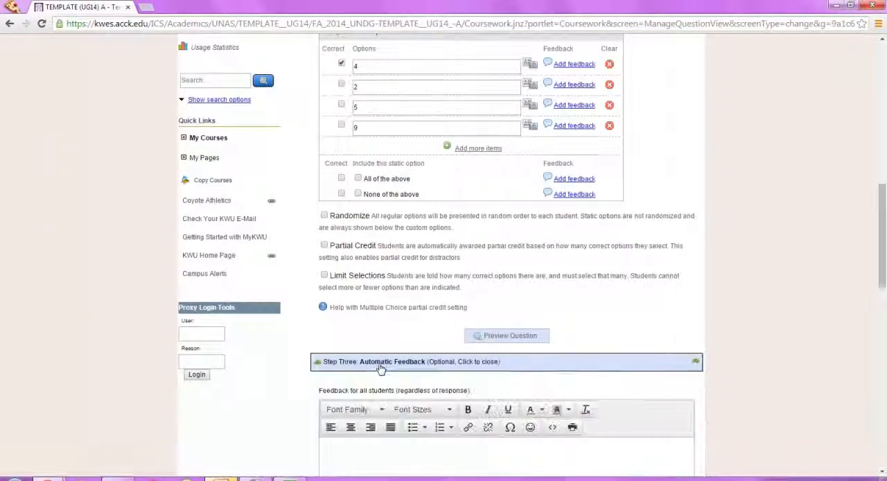
{"action": "scroll", "coordinate": [379, 368], "scroll_direction": "down", "scroll_amount": 6}
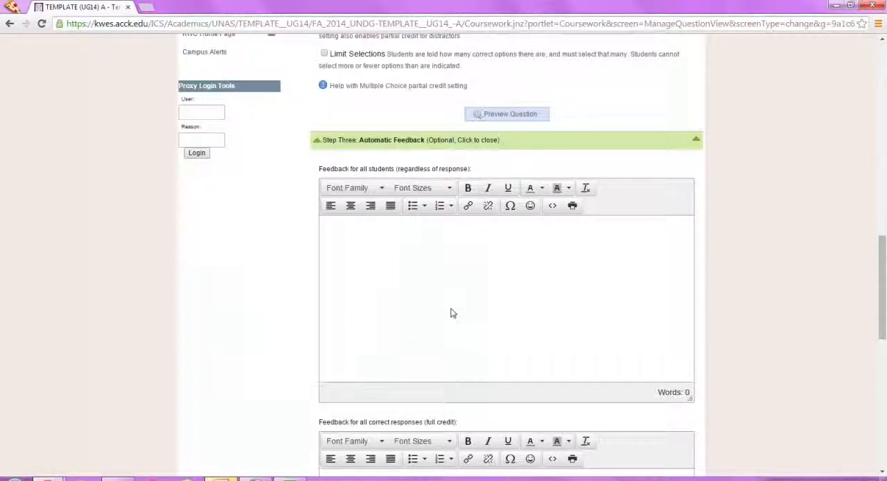
{"action": "scroll", "coordinate": [451, 312], "scroll_direction": "down", "scroll_amount": 3}
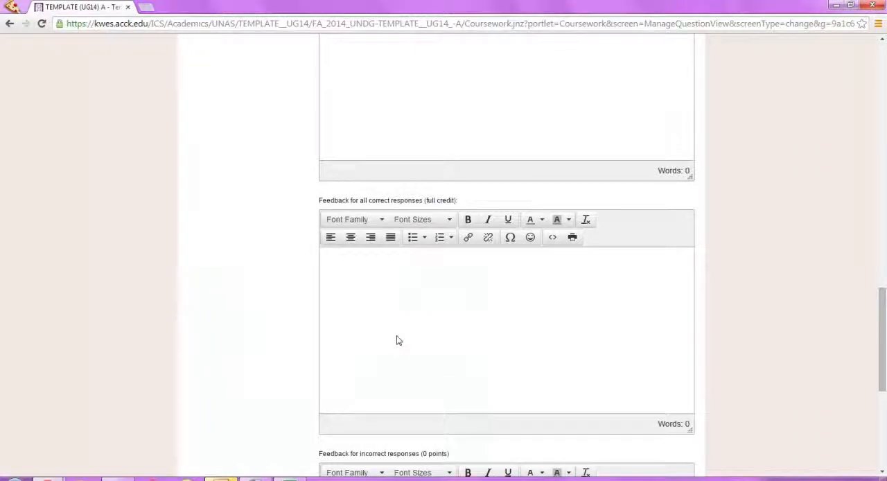
{"action": "scroll", "coordinate": [398, 341], "scroll_direction": "down", "scroll_amount": 3}
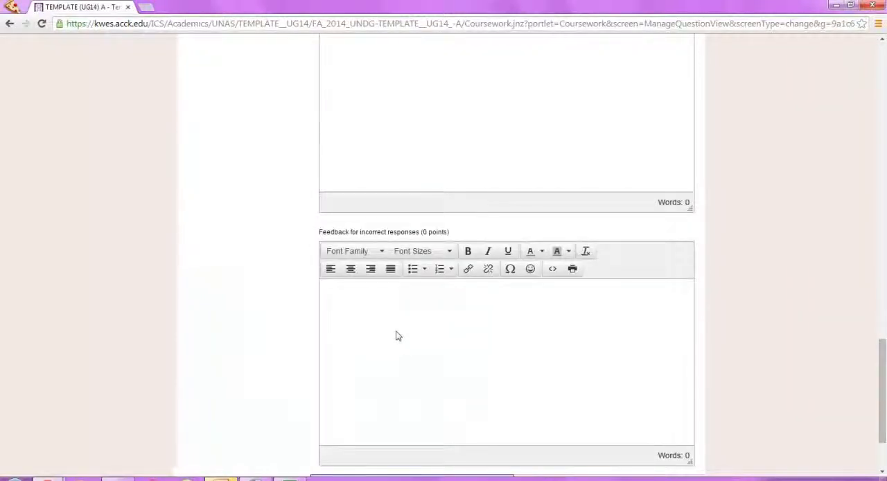
Step: Save the question with its feedback left blank, return to the Test Builder, and activate Quiz Two immediately
{"action": "scroll", "coordinate": [395, 335], "scroll_direction": "down", "scroll_amount": 2}
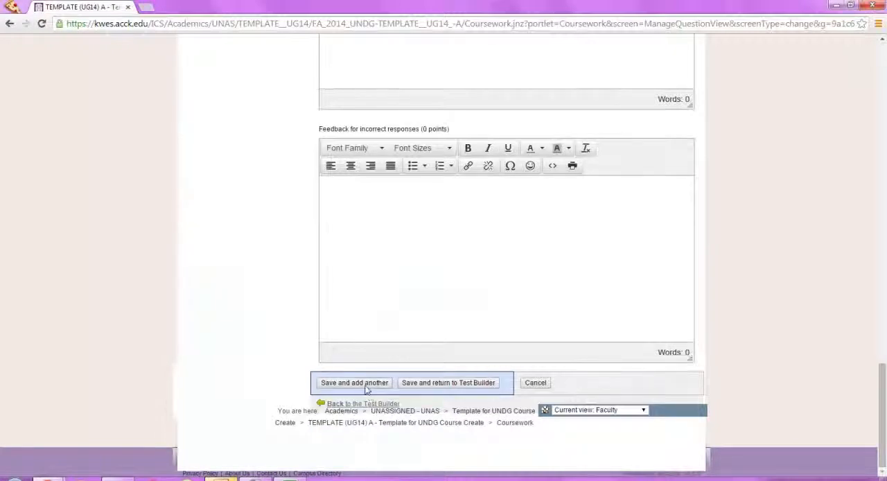
{"action": "left_click", "coordinate": [422, 389]}
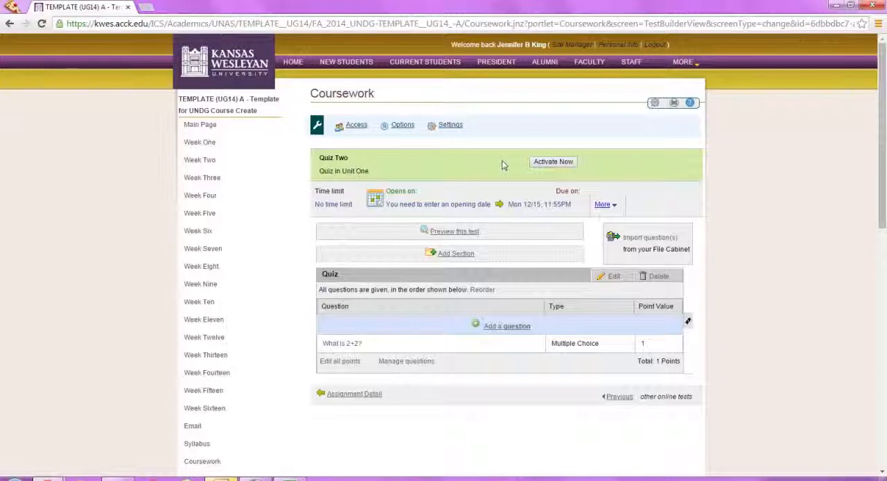
{"action": "left_click", "coordinate": [543, 162]}
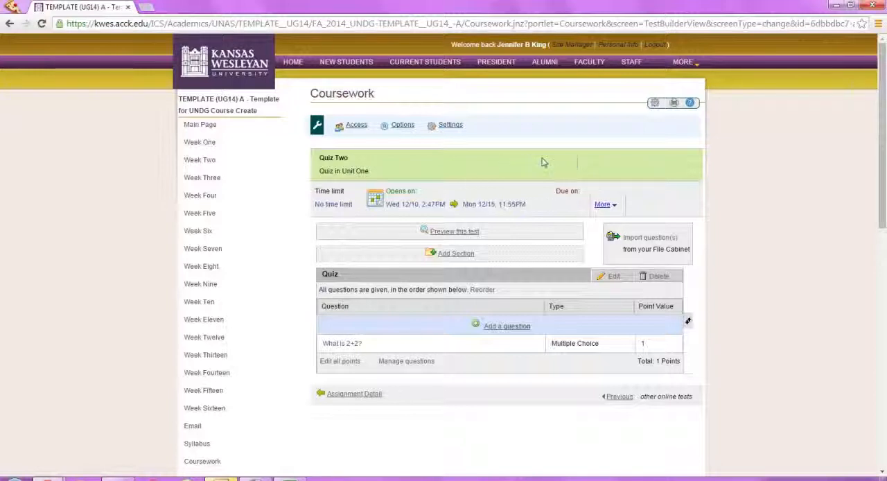